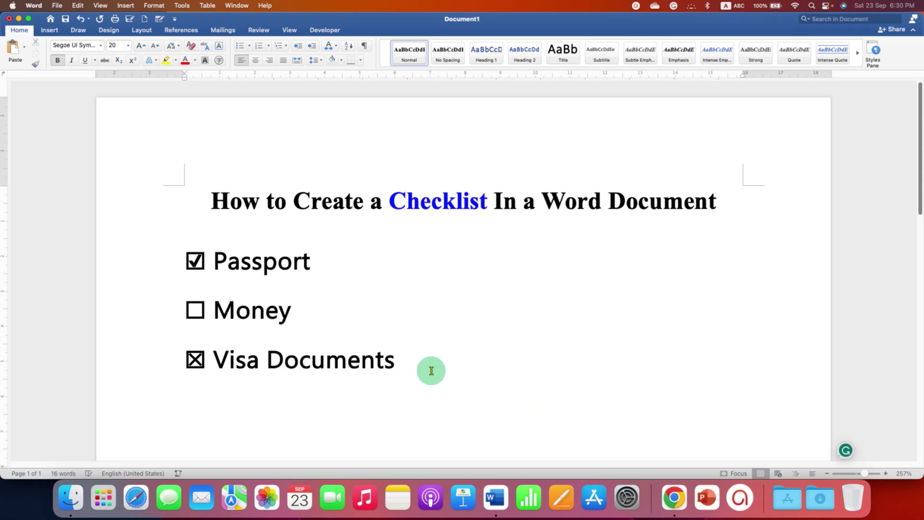
Remove the existing checkbox symbols from the Passport, Money and Visa Documents lines.
{"action": "left_click_drag", "start_coordinate": [430, 371], "coordinate": [229, 260]}
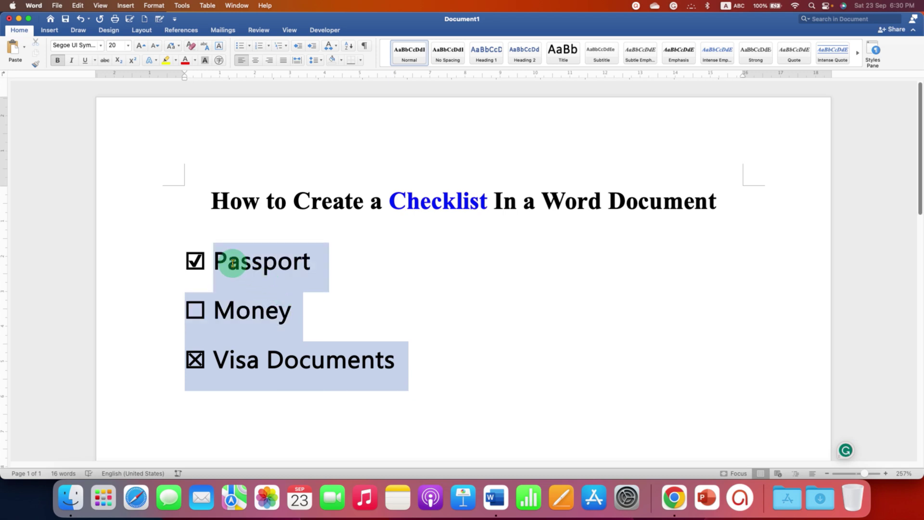
{"action": "left_click", "coordinate": [260, 270]}
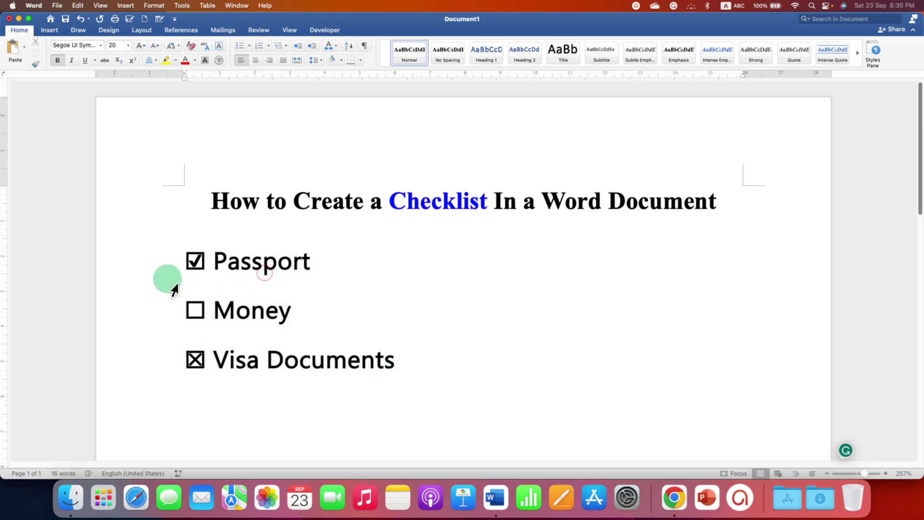
{"action": "left_click_drag", "start_coordinate": [208, 261], "coordinate": [171, 262]}
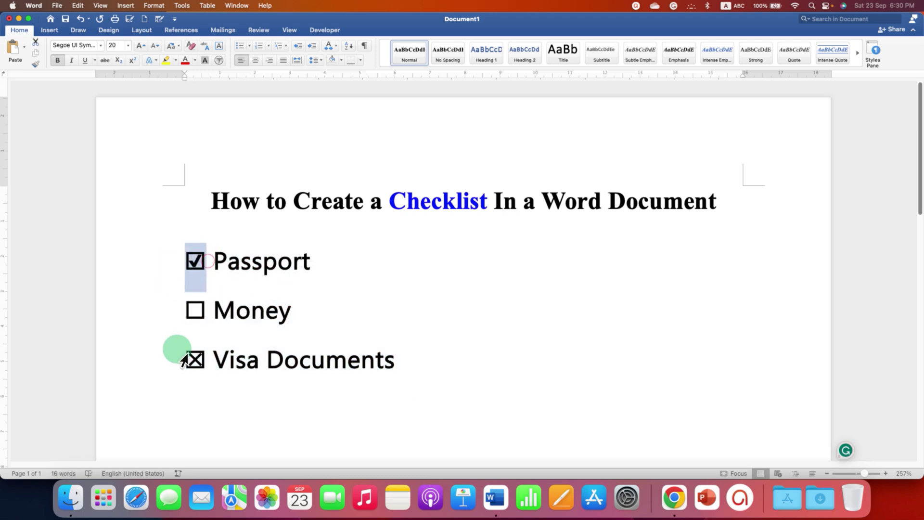
{"action": "left_click_drag", "start_coordinate": [209, 311], "coordinate": [167, 306]}
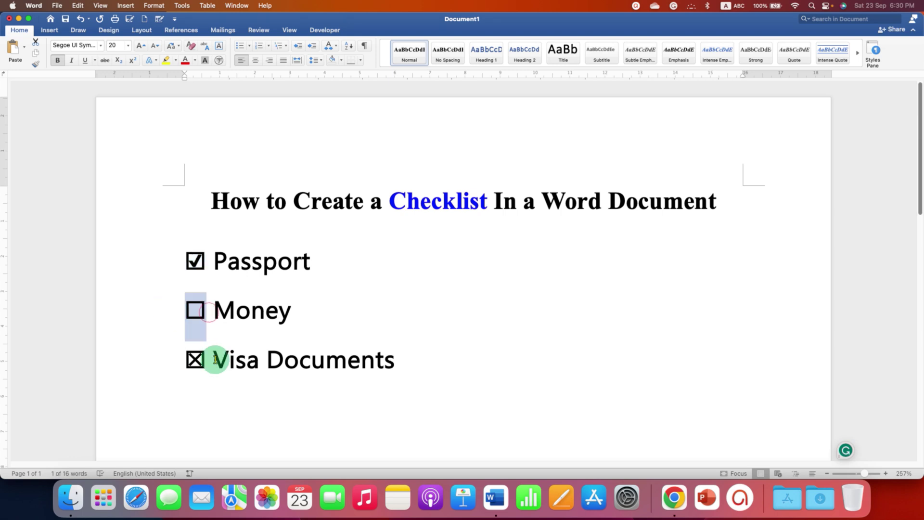
{"action": "left_click_drag", "start_coordinate": [208, 360], "coordinate": [140, 360]}
{"action": "key", "text": "super+c"}
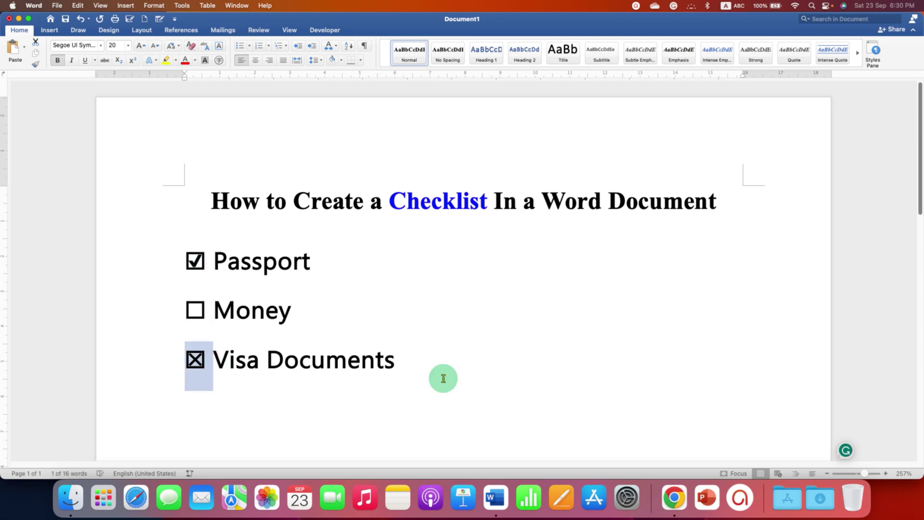
{"action": "left_click", "coordinate": [443, 379]}
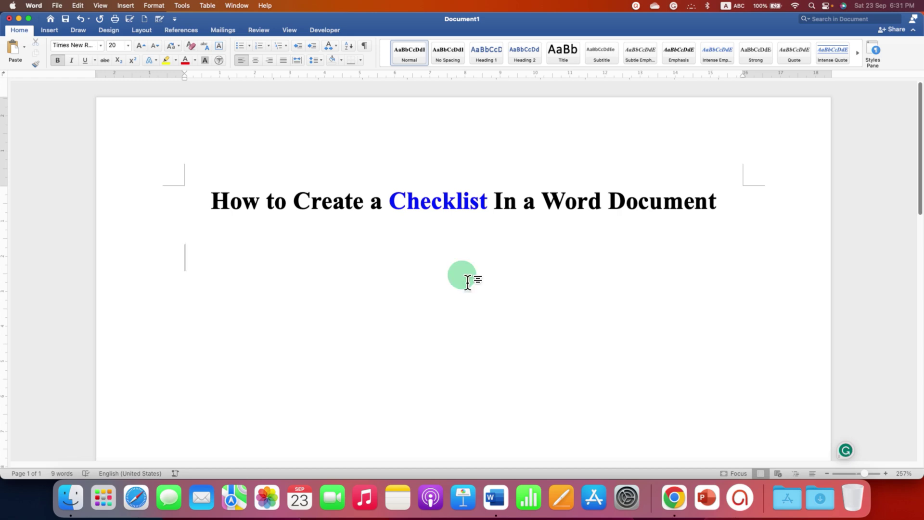
Paste the plain Passport, Money and Visa Documents lines and put the cursor before Passport.
{"action": "type", "text": "Passport Money Visa Documents"}
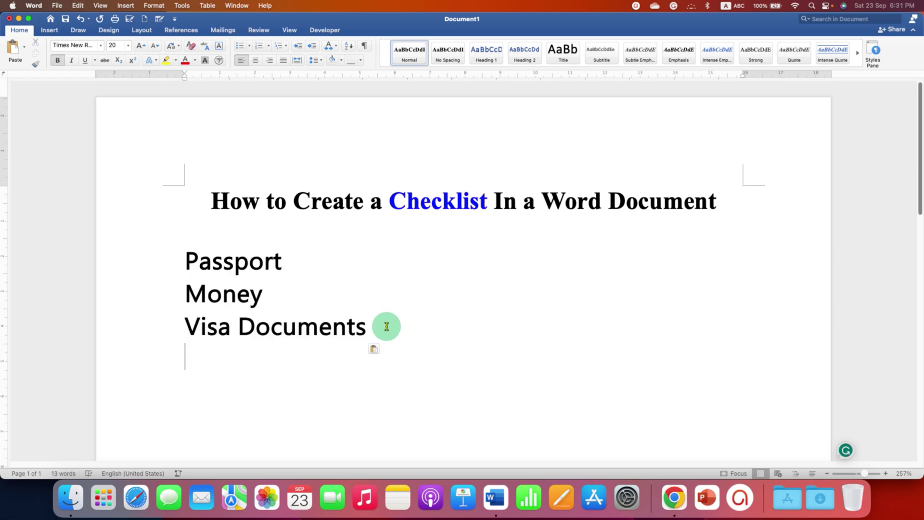
{"action": "key", "text": "shift+Up"}
{"action": "key", "text": "shift+Up"}
{"action": "key", "text": "shift+Up"}
{"action": "left_click", "coordinate": [423, 300]}
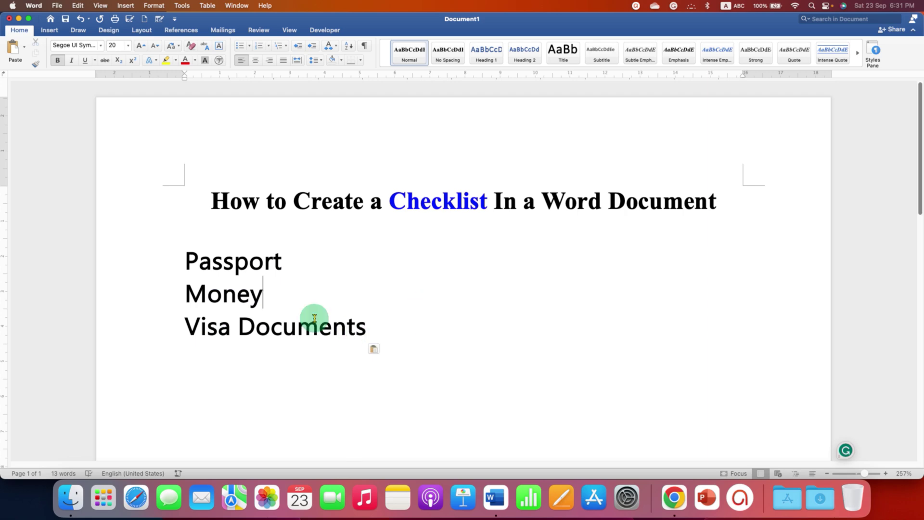
{"action": "left_click", "coordinate": [185, 259]}
Bring up the Advanced Symbol dialog from Insert and move it lower on screen.
{"action": "left_click", "coordinate": [49, 29]}
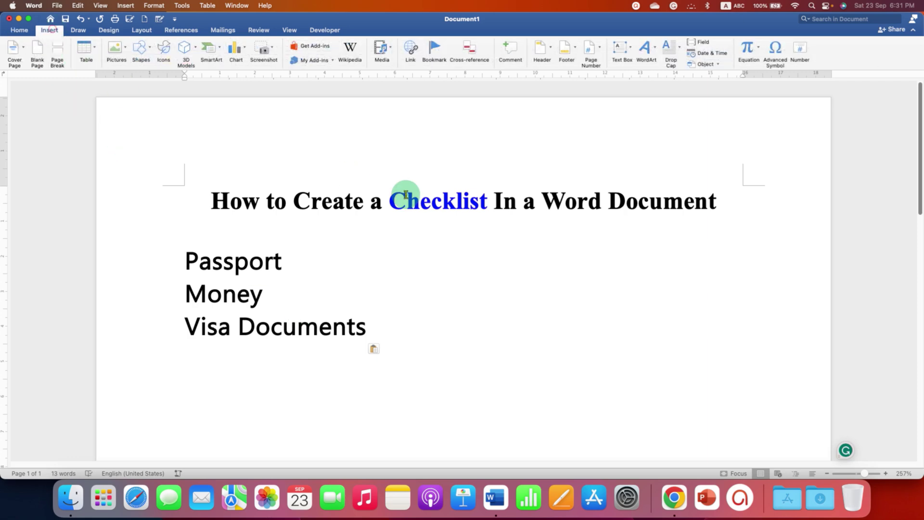
{"action": "left_click", "coordinate": [778, 52]}
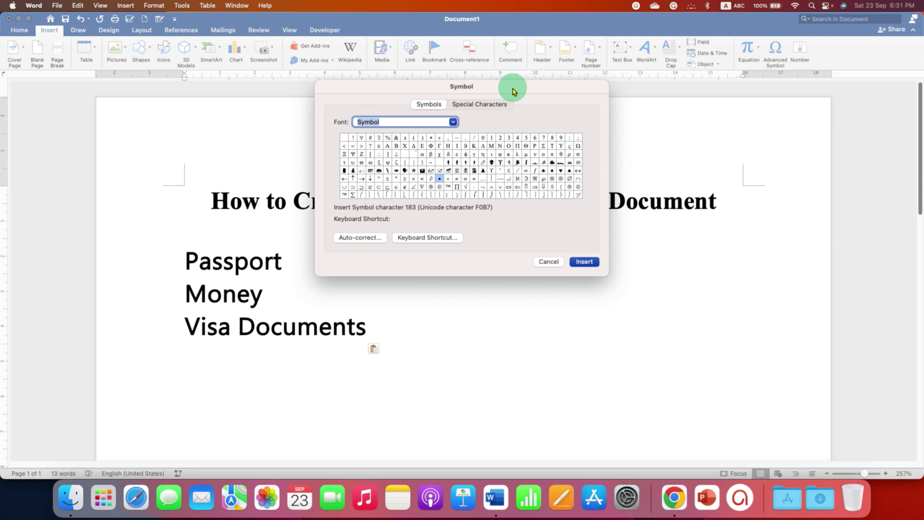
{"action": "left_click_drag", "start_coordinate": [511, 88], "coordinate": [578, 209]}
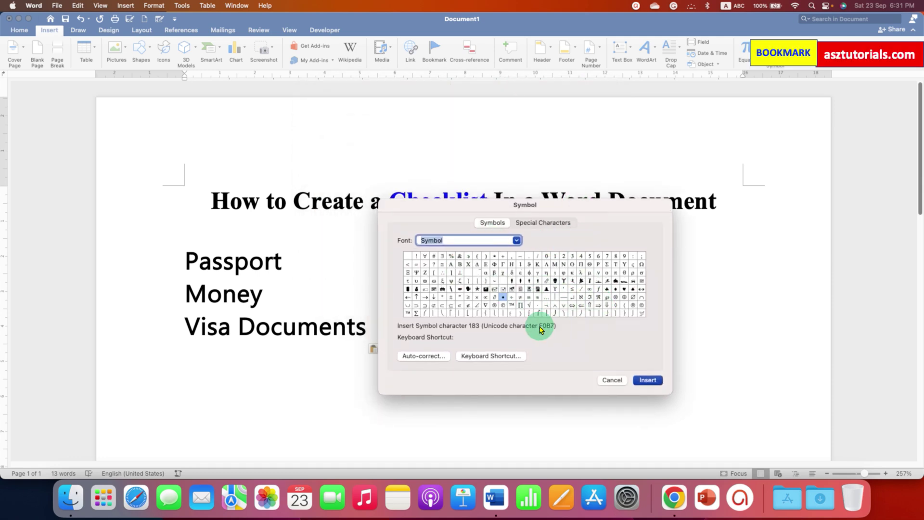
Close the Symbol dialog and open the fsymbols 'Check mark - Tick symbol' search result in Chrome.
{"action": "left_click", "coordinate": [609, 381]}
{"action": "key", "text": "super+Tab"}
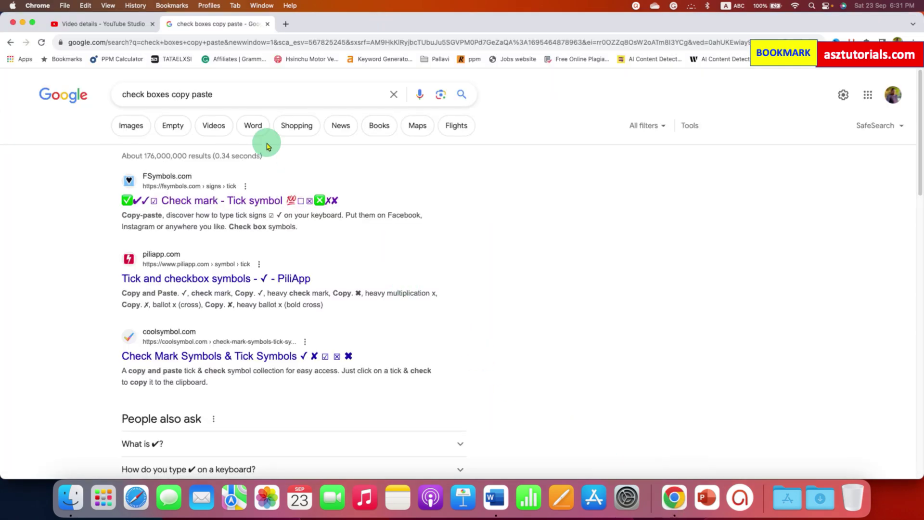
{"action": "triple_click", "coordinate": [246, 99]}
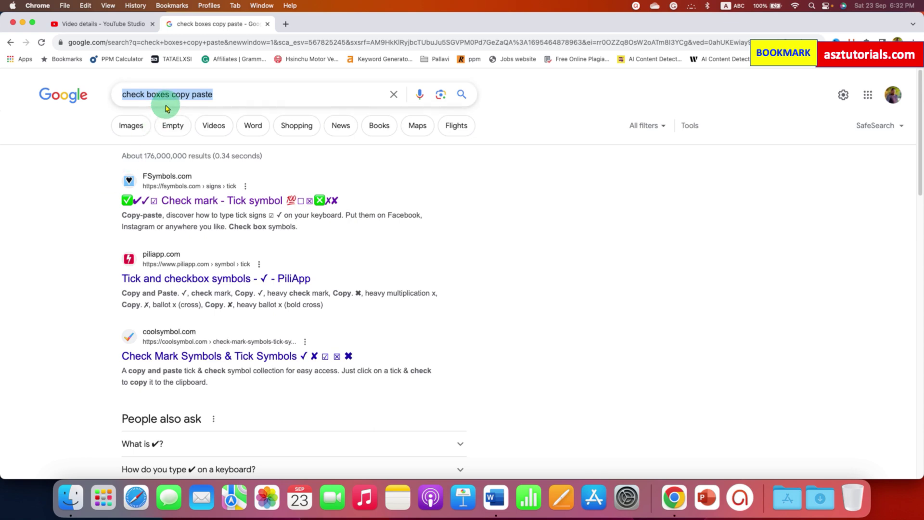
{"action": "left_click", "coordinate": [83, 212]}
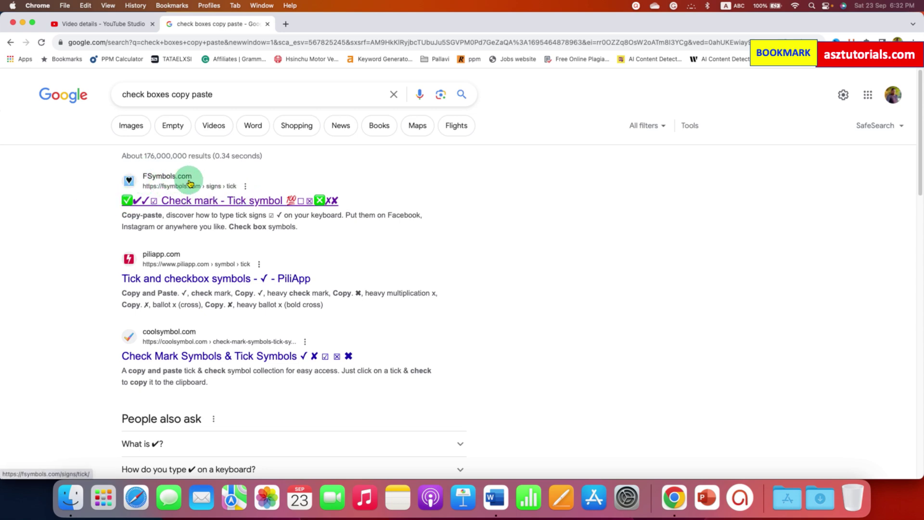
{"action": "left_click", "coordinate": [207, 209]}
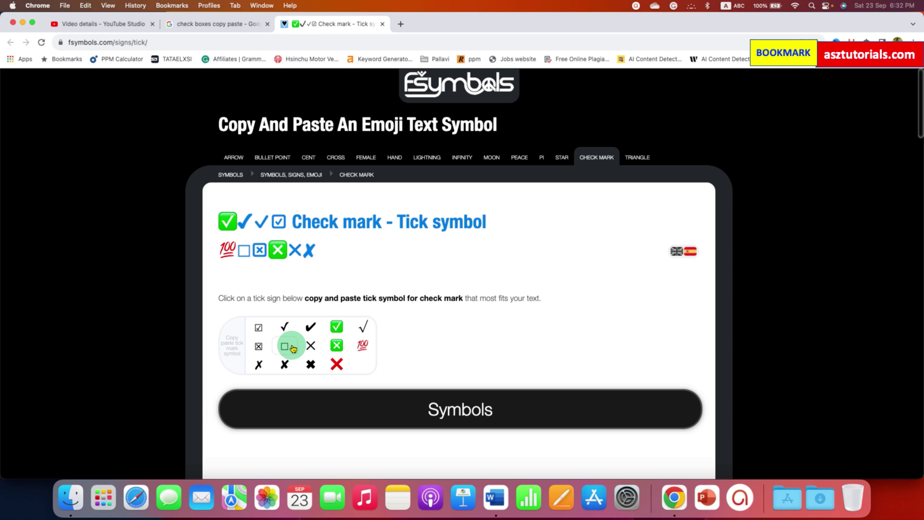
Copy the empty box symbol and paste it before Passport.
{"action": "left_click", "coordinate": [288, 350]}
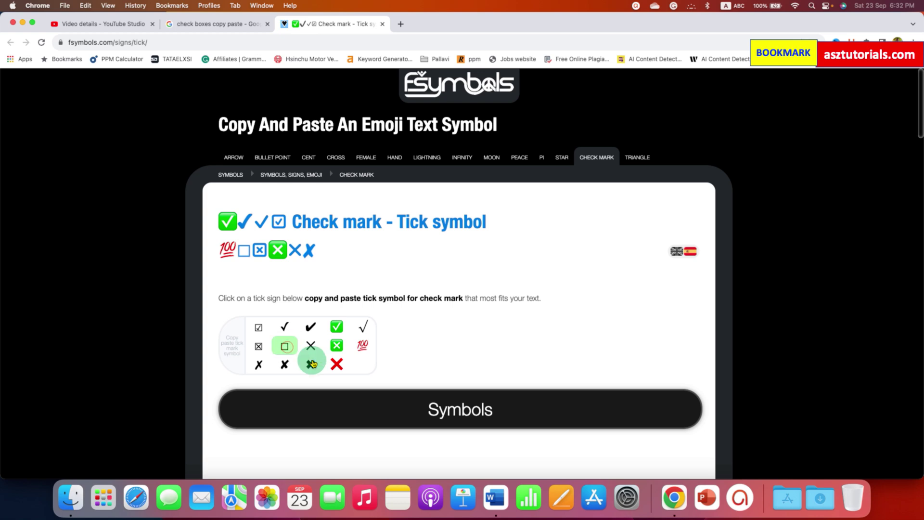
{"action": "left_click", "coordinate": [495, 503]}
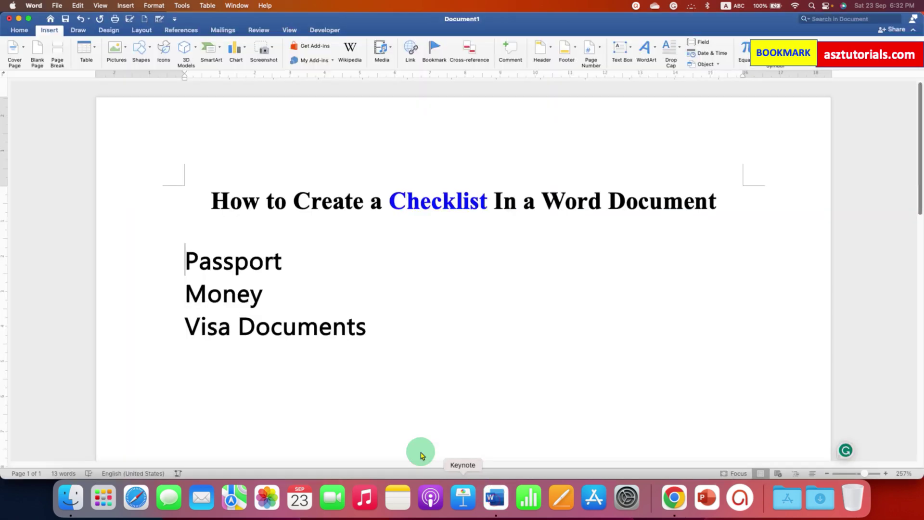
{"action": "right_click", "coordinate": [186, 265]}
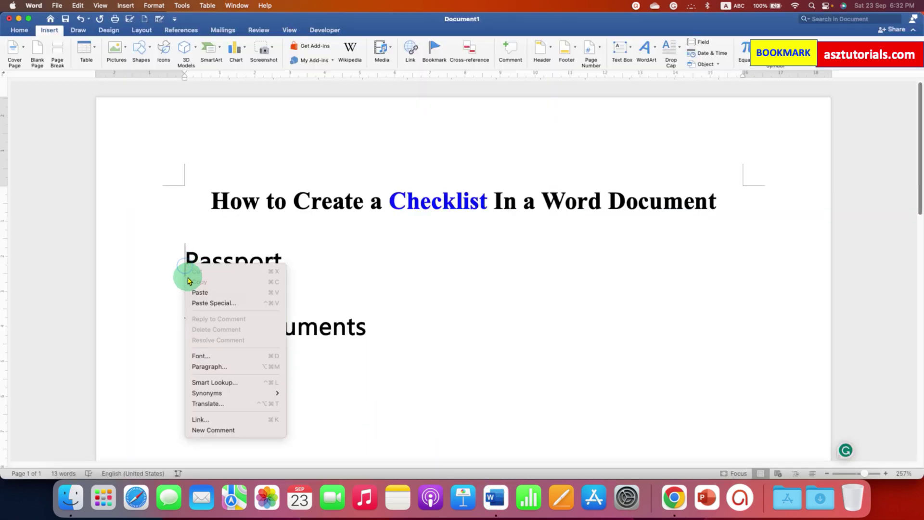
{"action": "left_click", "coordinate": [196, 293]}
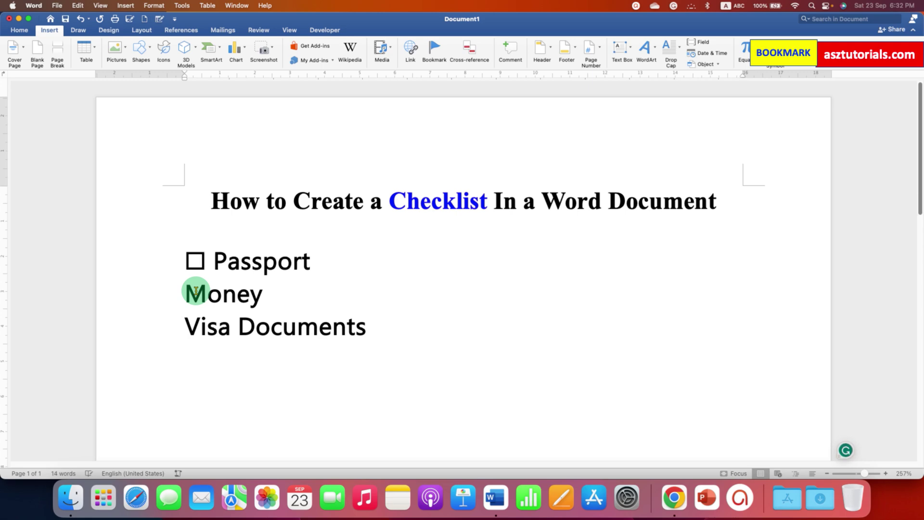
Paste a crossed box before Money, then copy the ticked box symbol.
{"action": "left_click", "coordinate": [673, 498]}
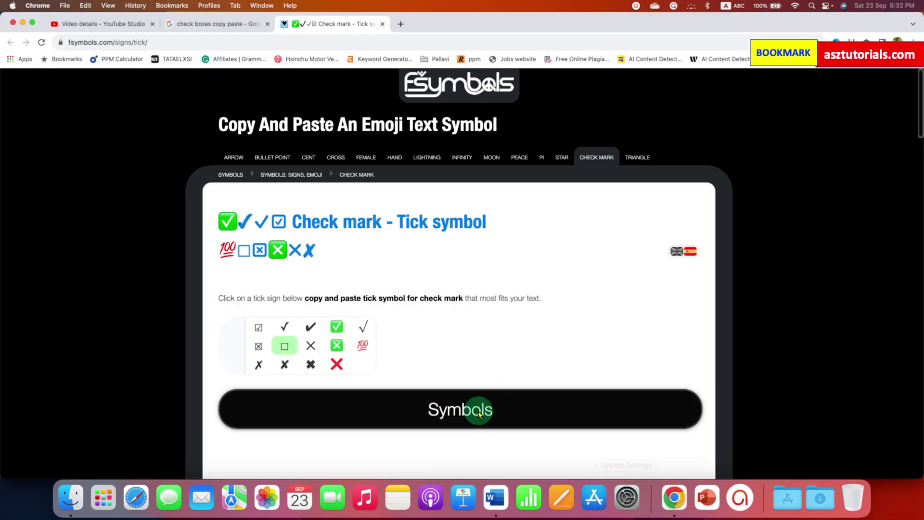
{"action": "left_click", "coordinate": [260, 346]}
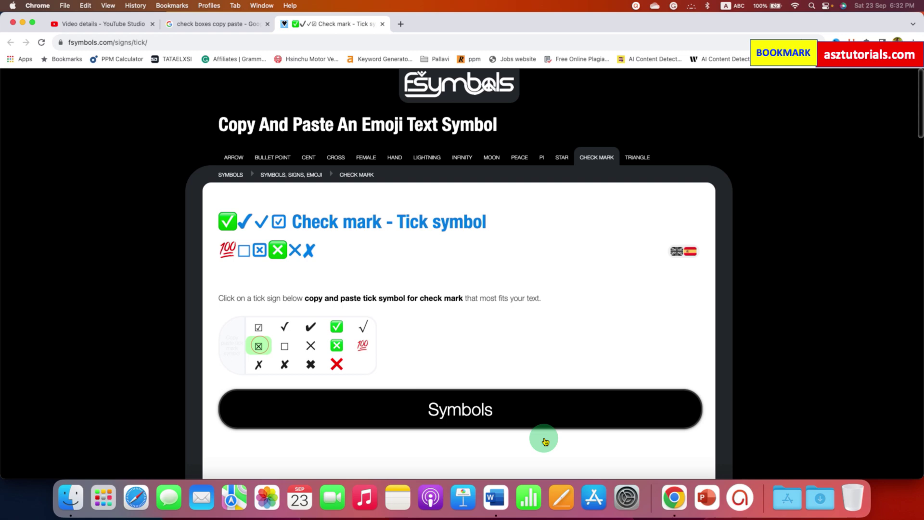
{"action": "left_click", "coordinate": [500, 501]}
{"action": "left_click", "coordinate": [181, 293]}
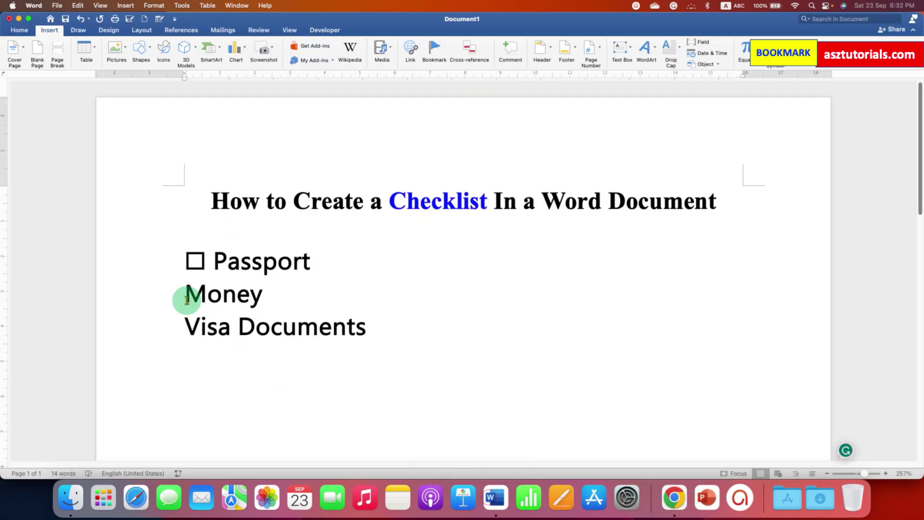
{"action": "key", "text": "super+v"}
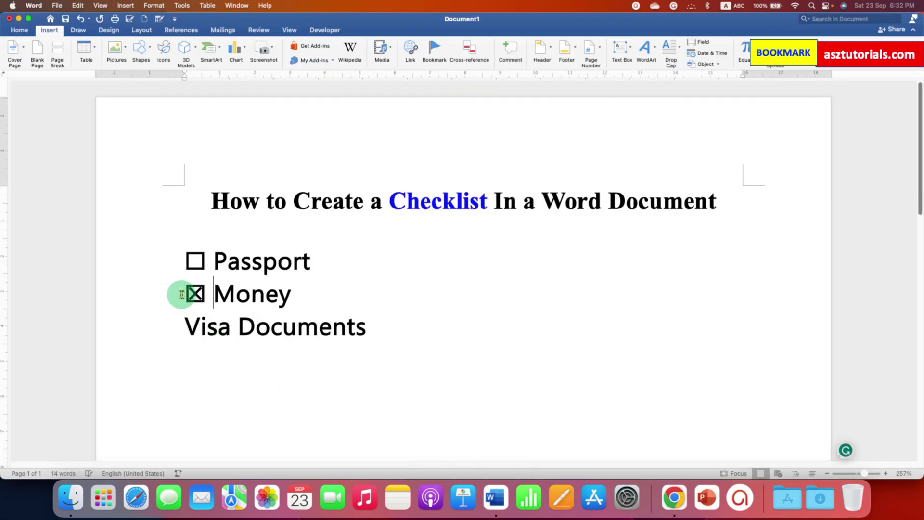
{"action": "left_click", "coordinate": [680, 499]}
{"action": "left_click", "coordinate": [250, 334]}
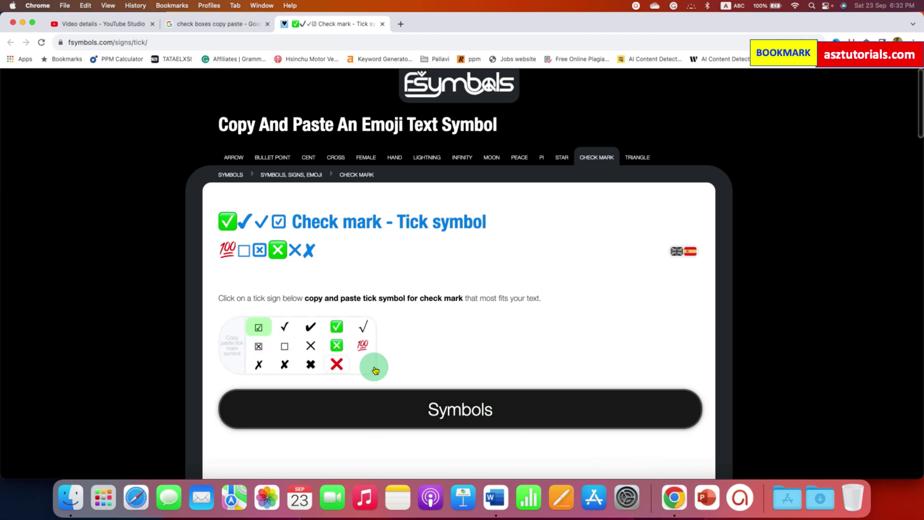
Compare the tick before Visa Documents with the Passport and Money boxes' font.
{"action": "left_click", "coordinate": [495, 497]}
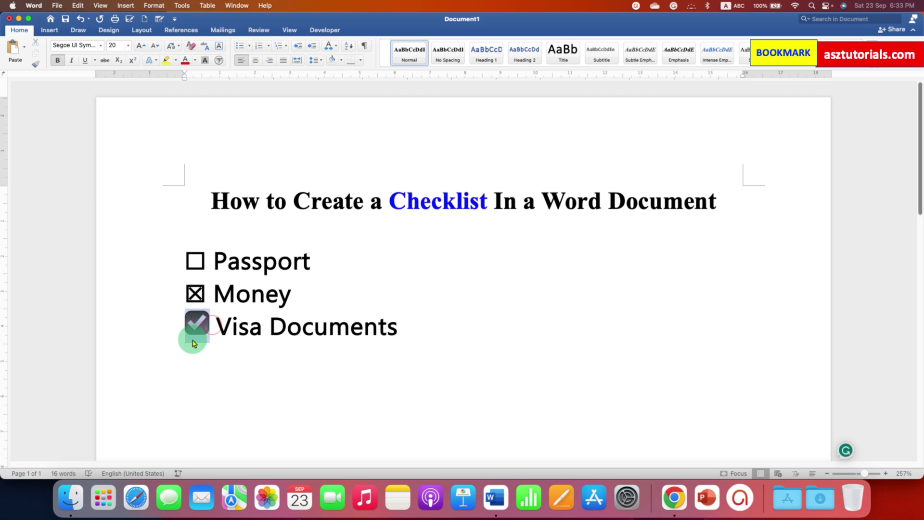
{"action": "left_click", "coordinate": [236, 292]}
{"action": "left_click_drag", "start_coordinate": [220, 327], "coordinate": [189, 328]}
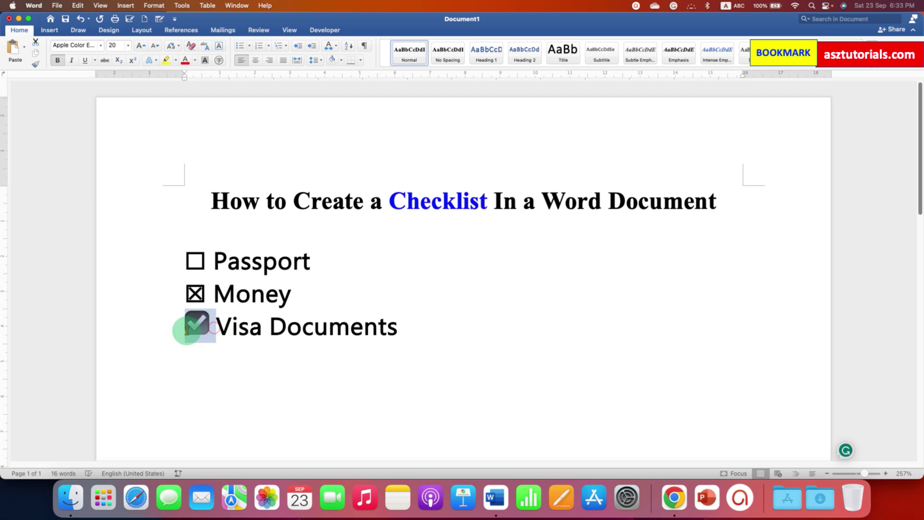
{"action": "left_click_drag", "start_coordinate": [210, 295], "coordinate": [191, 256]}
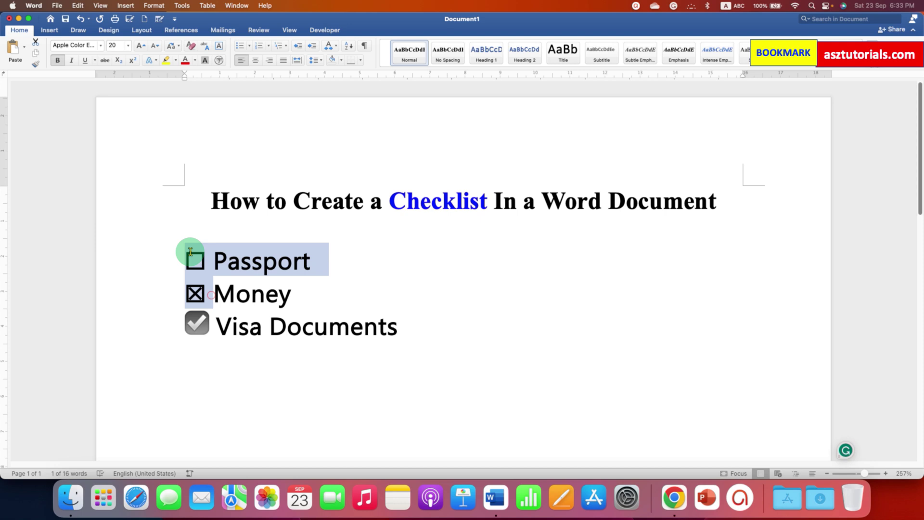
{"action": "left_click", "coordinate": [254, 365]}
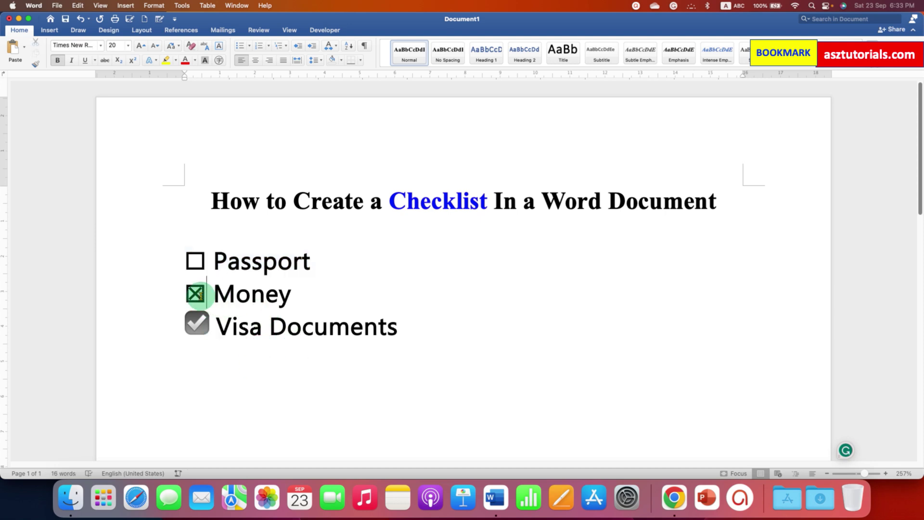
Apply the 'Segoe UI Symbol' font to the ticked box before Visa Documents.
{"action": "right_click", "coordinate": [76, 45]}
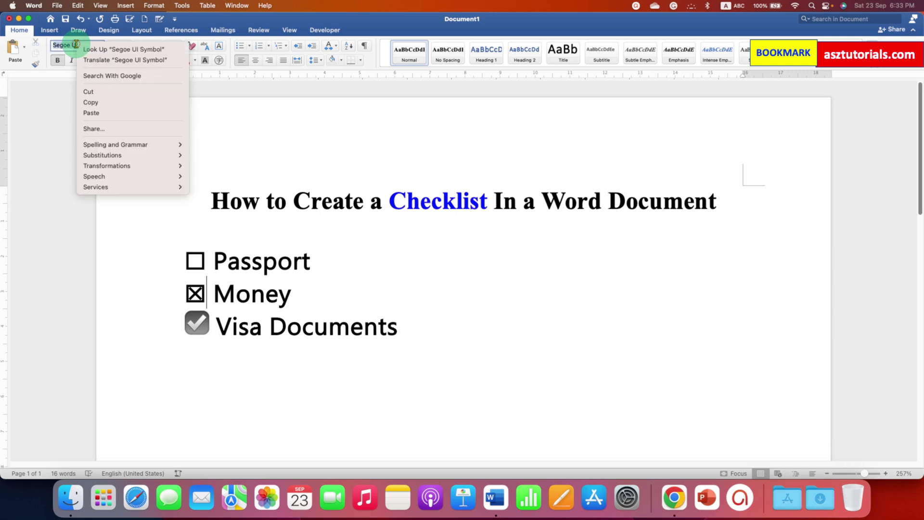
{"action": "left_click", "coordinate": [91, 102]}
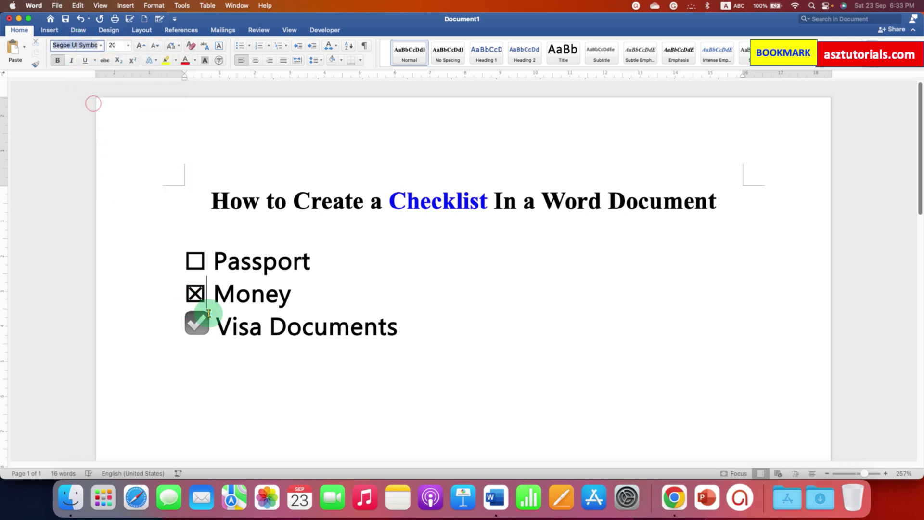
{"action": "left_click_drag", "start_coordinate": [202, 311], "coordinate": [191, 320]}
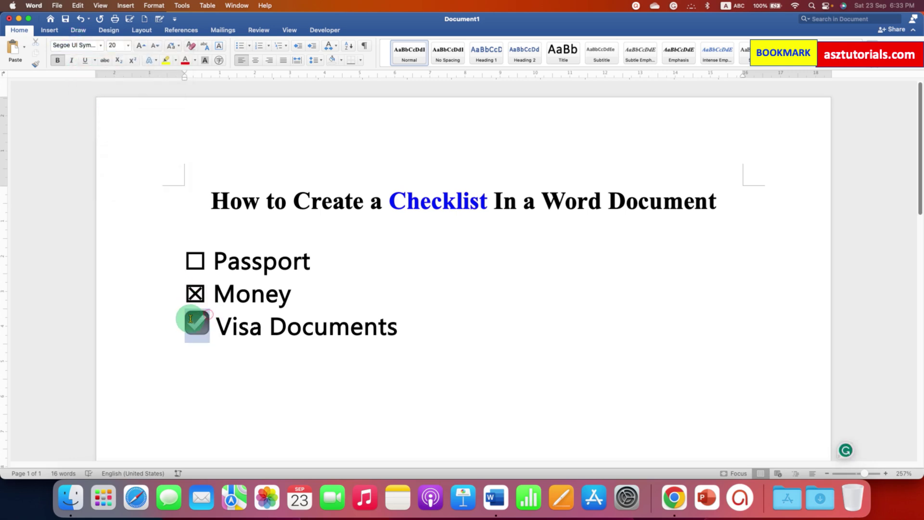
{"action": "right_click", "coordinate": [68, 44]}
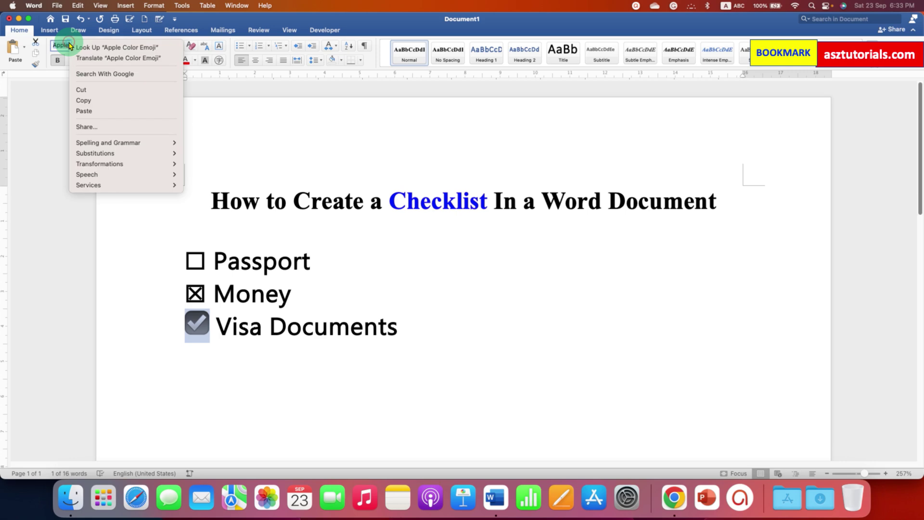
{"action": "left_click", "coordinate": [111, 112]}
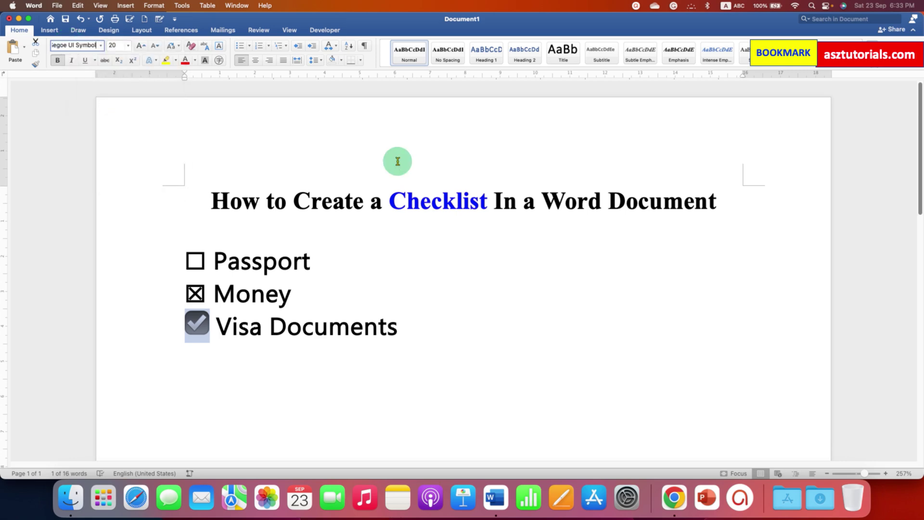
{"action": "key", "text": "Return"}
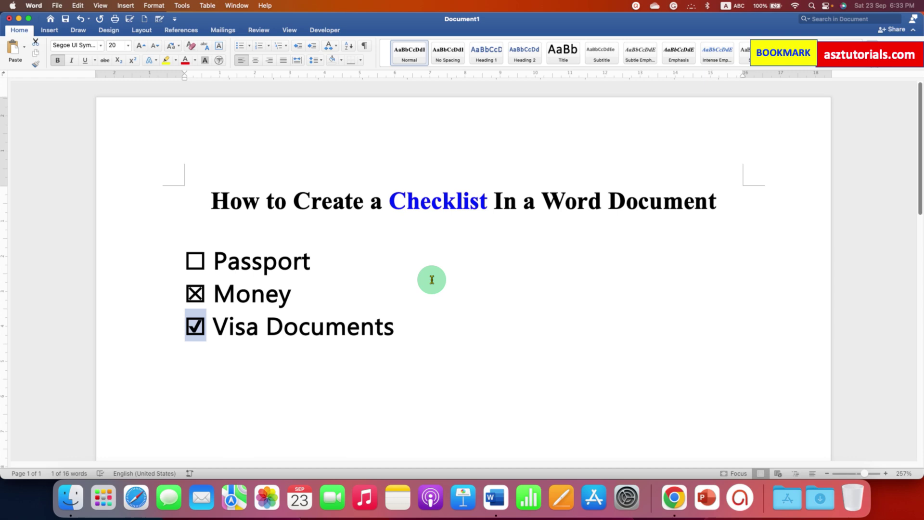
Add a new line below Visa Documents holding only a ticked box.
{"action": "left_click", "coordinate": [431, 341]}
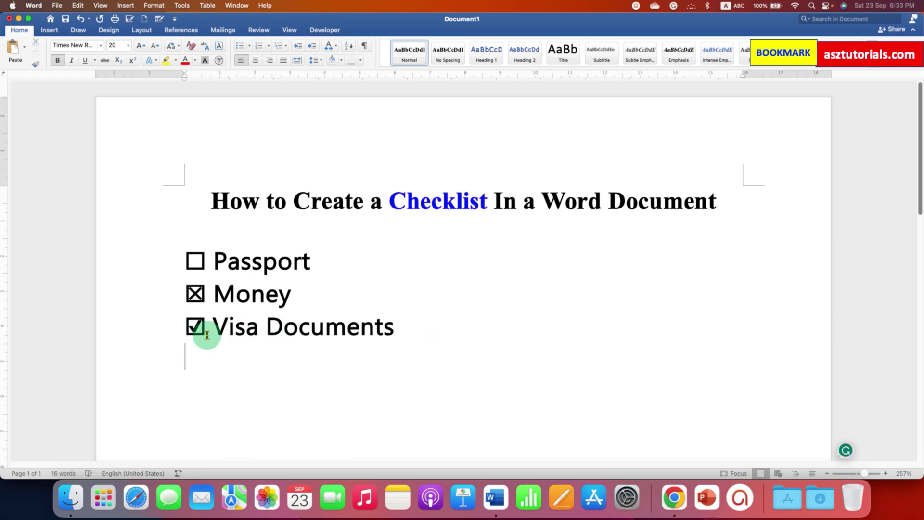
{"action": "left_click_drag", "start_coordinate": [207, 334], "coordinate": [190, 260]}
{"action": "left_click", "coordinate": [220, 346]}
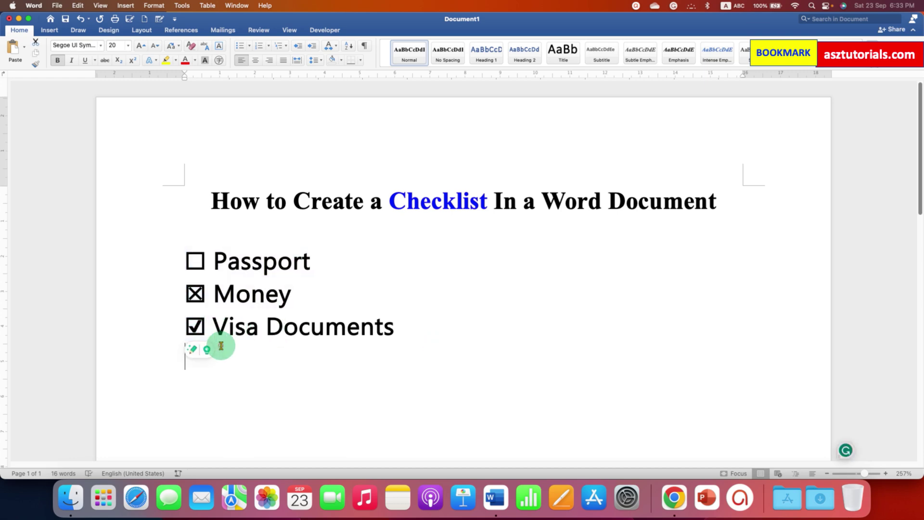
{"action": "left_click_drag", "start_coordinate": [206, 327], "coordinate": [182, 326]}
{"action": "key", "text": "super+c"}
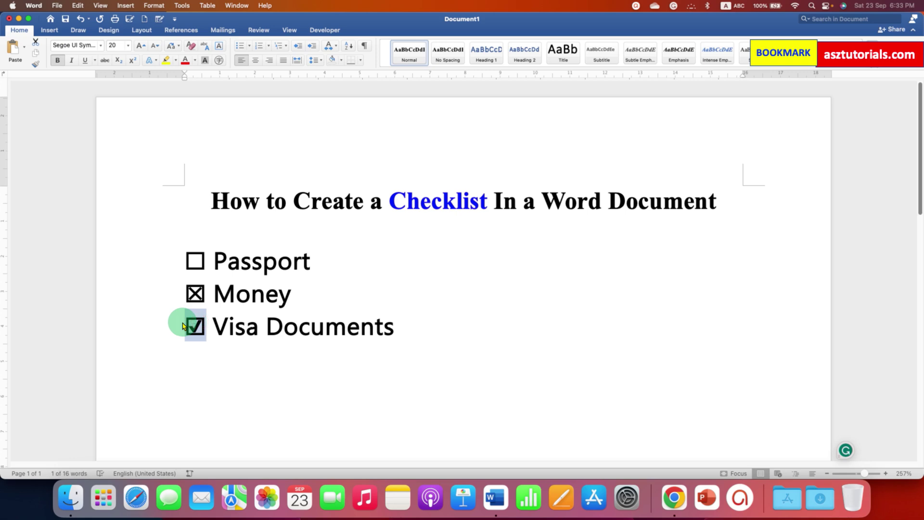
{"action": "left_click", "coordinate": [454, 326]}
{"action": "key", "text": "Return"}
{"action": "key", "text": "super+v"}
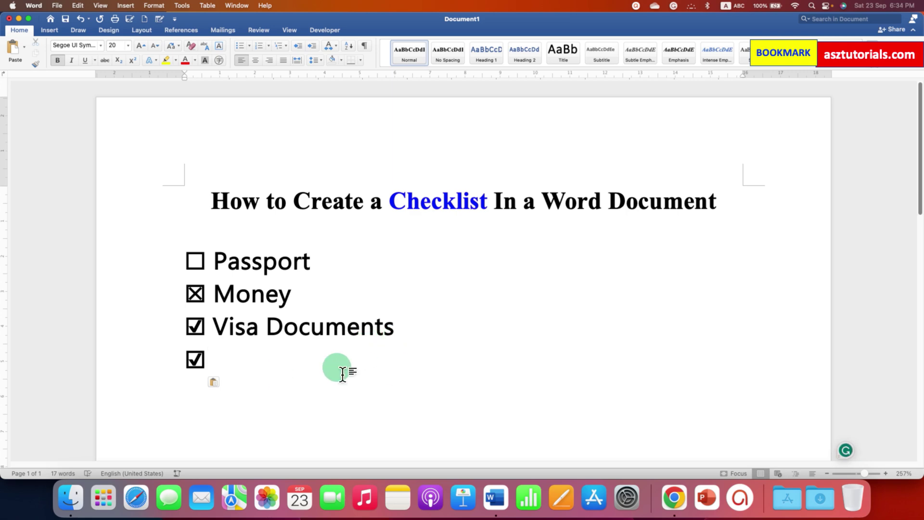
Give all checklist lines 1.5 line spacing and enlarge their text to 24 pt.
{"action": "left_click_drag", "start_coordinate": [336, 367], "coordinate": [183, 261]}
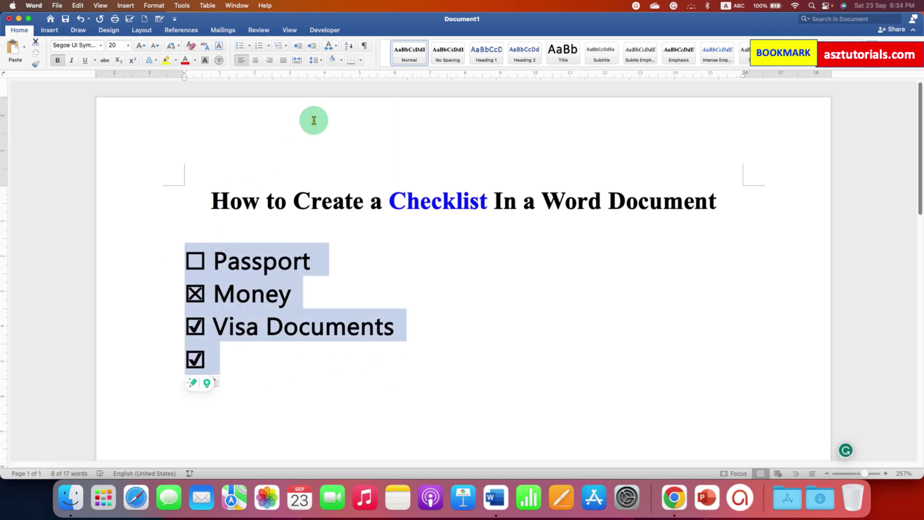
{"action": "left_click", "coordinate": [318, 62]}
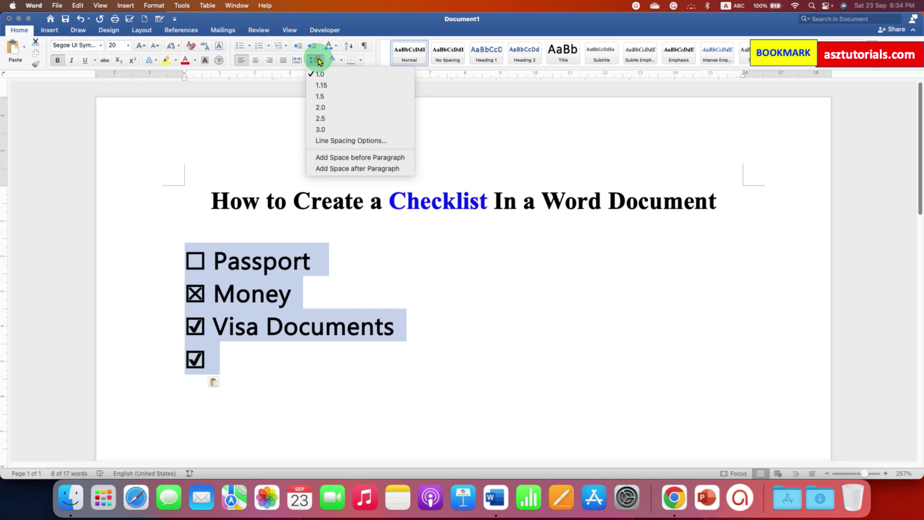
{"action": "left_click", "coordinate": [347, 102]}
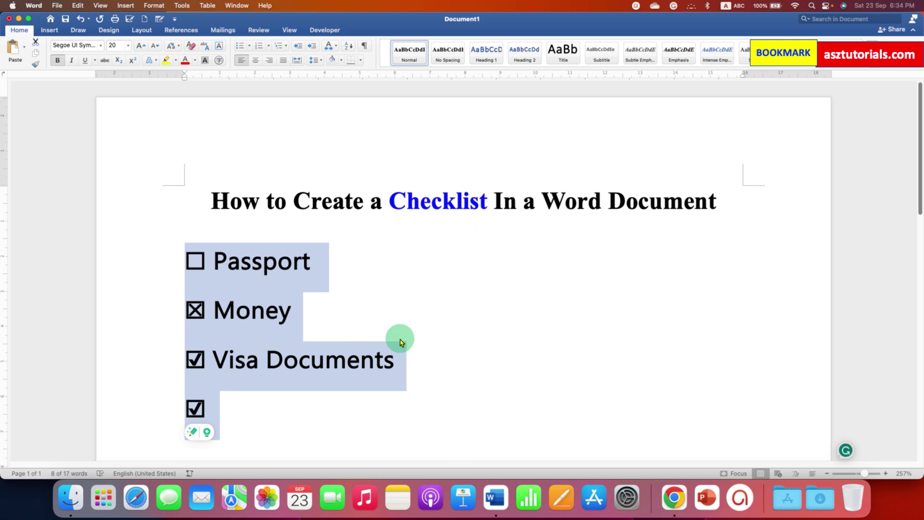
{"action": "left_click", "coordinate": [137, 48]}
{"action": "scroll", "coordinate": [410, 316], "scroll_direction": "down", "scroll_amount": 1}
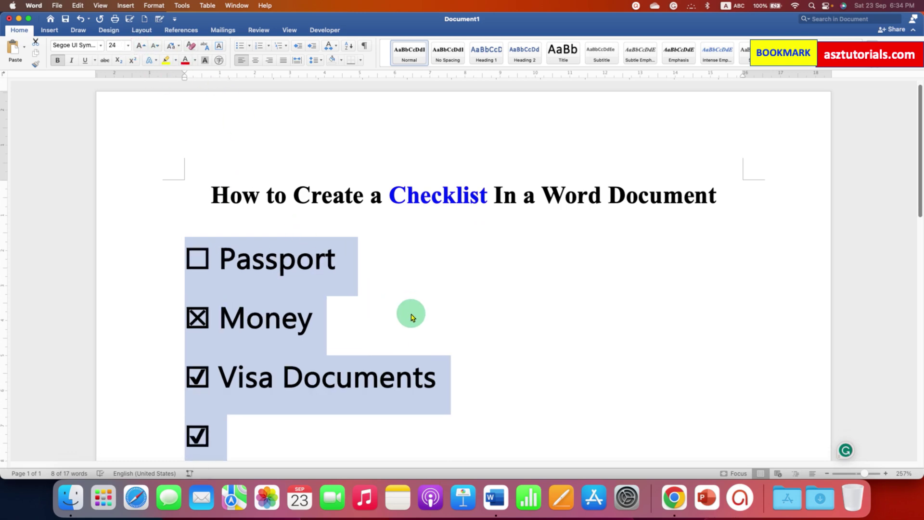
{"action": "scroll", "coordinate": [411, 316], "scroll_direction": "down", "scroll_amount": 2}
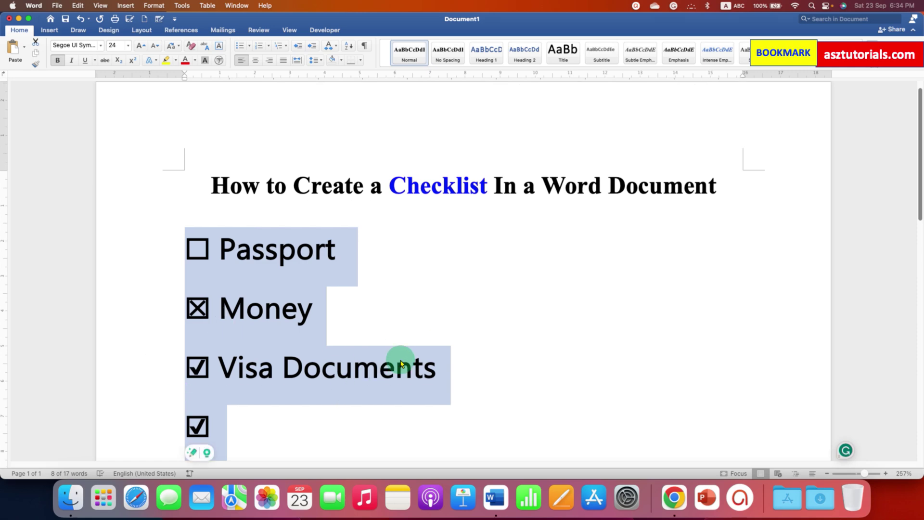
{"action": "left_click", "coordinate": [431, 330]}
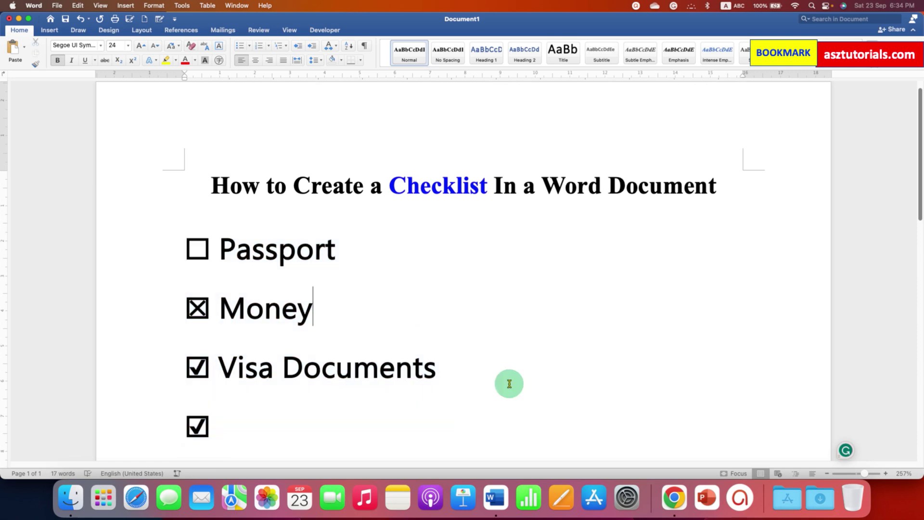